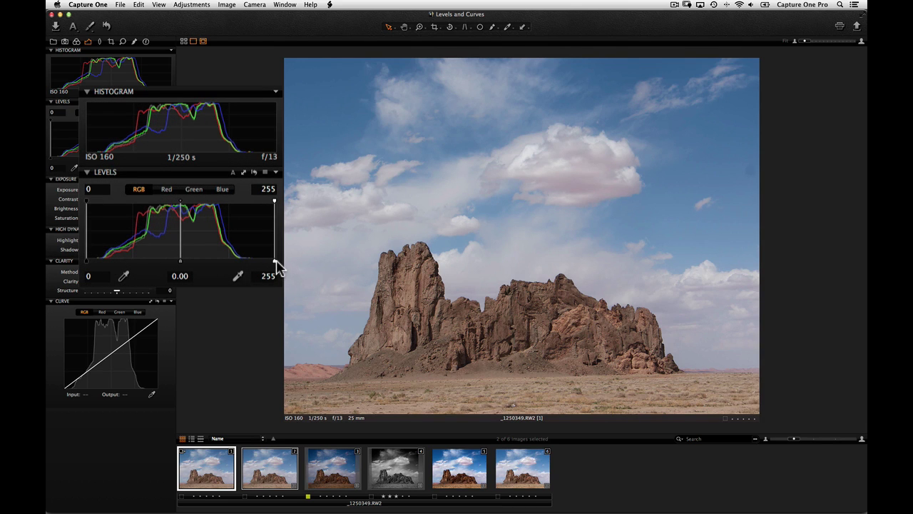
Adjust the Levels highlight and shadow sliders and turn on exposure warnings
{"action": "left_click_drag", "start_coordinate": [274, 260], "coordinate": [248, 261]}
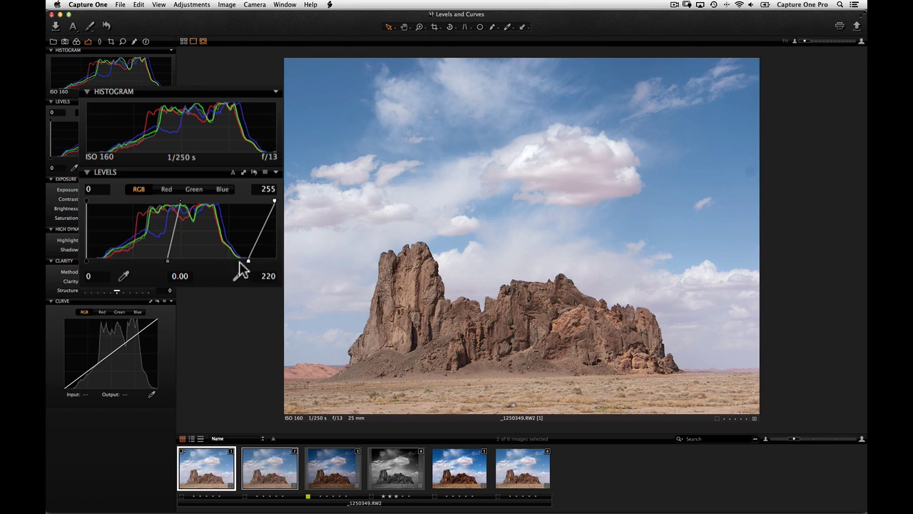
{"action": "left_click_drag", "start_coordinate": [51, 159], "coordinate": [61, 159]}
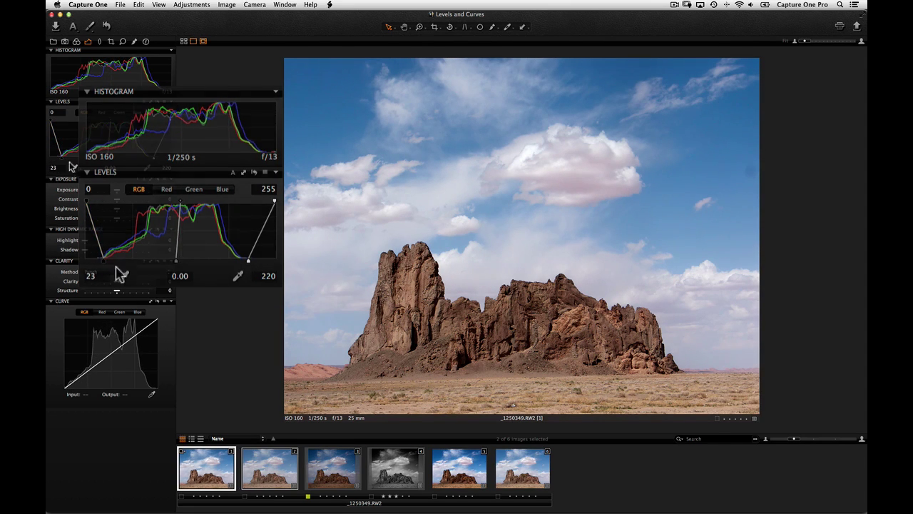
{"action": "left_click", "coordinate": [160, 5]}
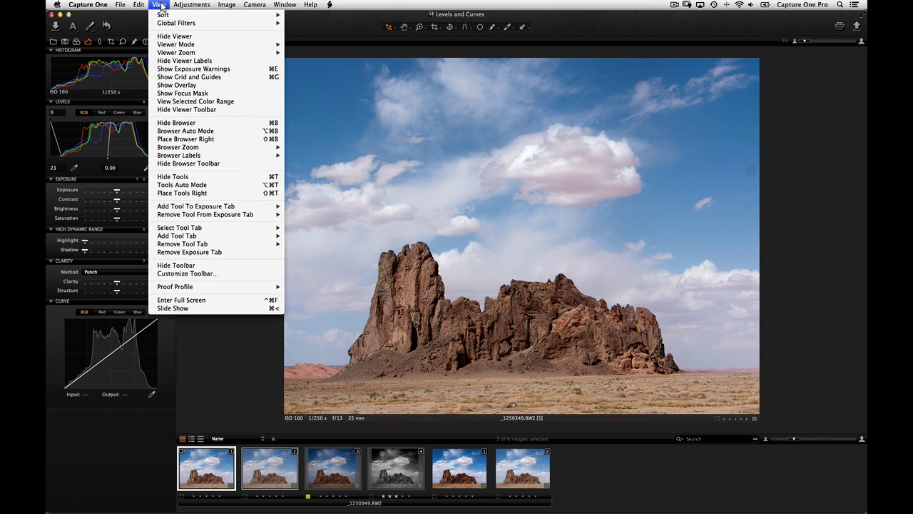
{"action": "left_click", "coordinate": [154, 69]}
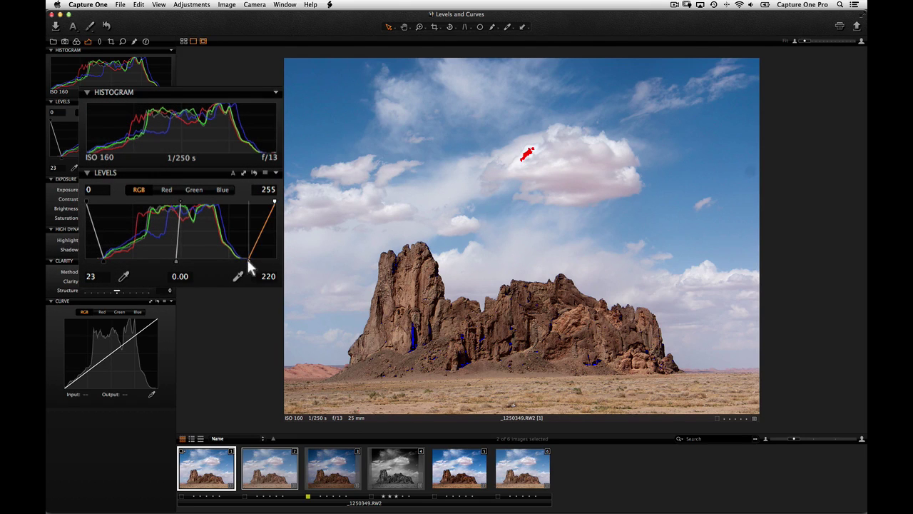
Refine Levels to black 13, midtone -0.36, white 231, then compare beside a second variant
{"action": "left_click_drag", "start_coordinate": [248, 261], "coordinate": [258, 261]}
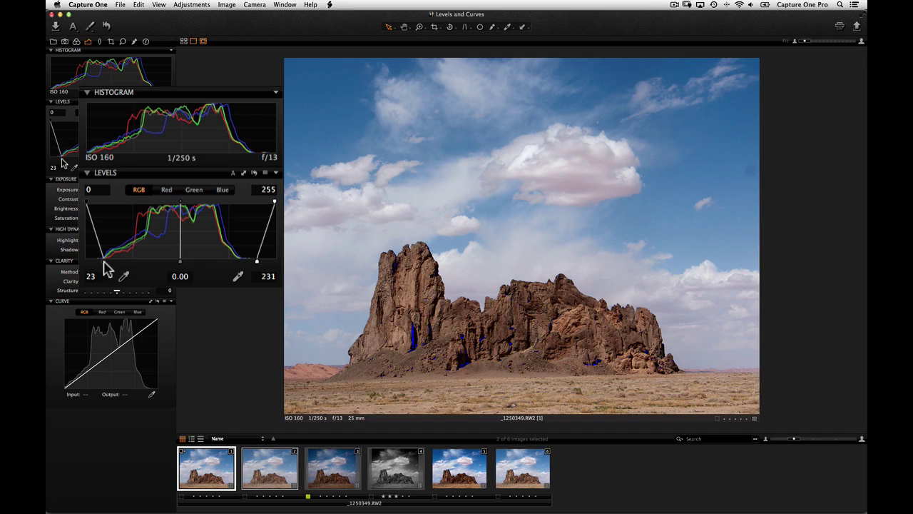
{"action": "left_click_drag", "start_coordinate": [102, 260], "coordinate": [92, 262]}
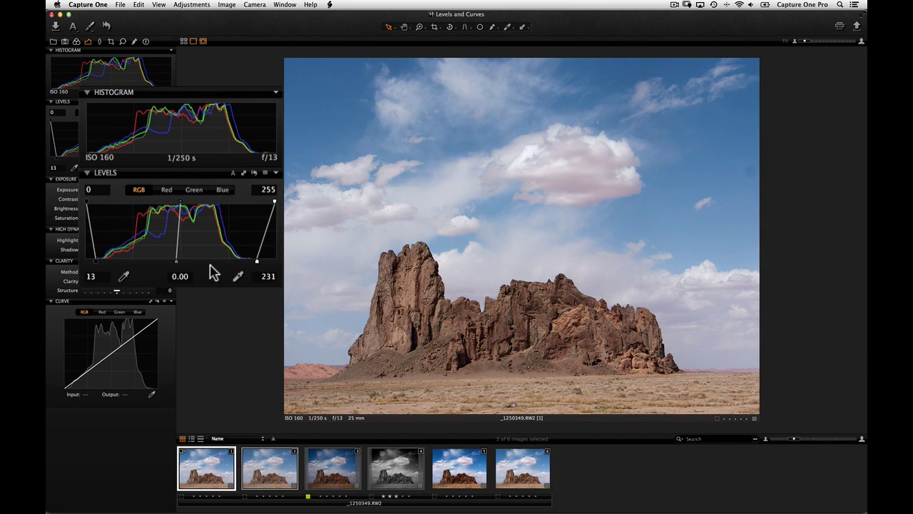
{"action": "left_click_drag", "start_coordinate": [177, 261], "coordinate": [203, 262]}
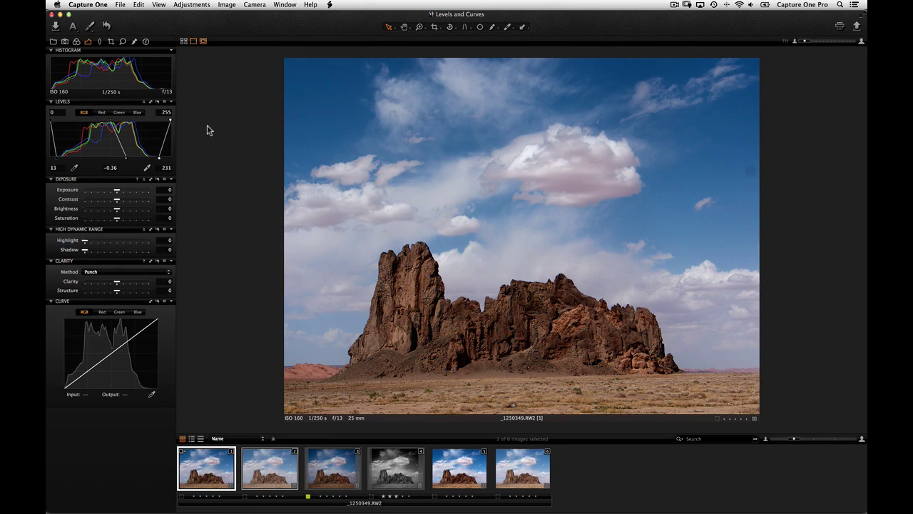
{"action": "left_click", "coordinate": [184, 41]}
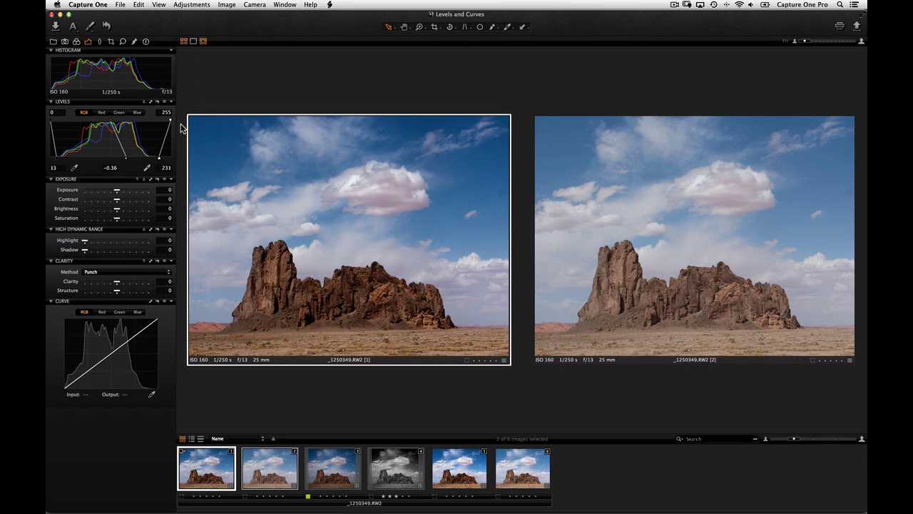
Return to single view and set the Levels output range to 9 and 251
{"action": "left_click", "coordinate": [193, 42]}
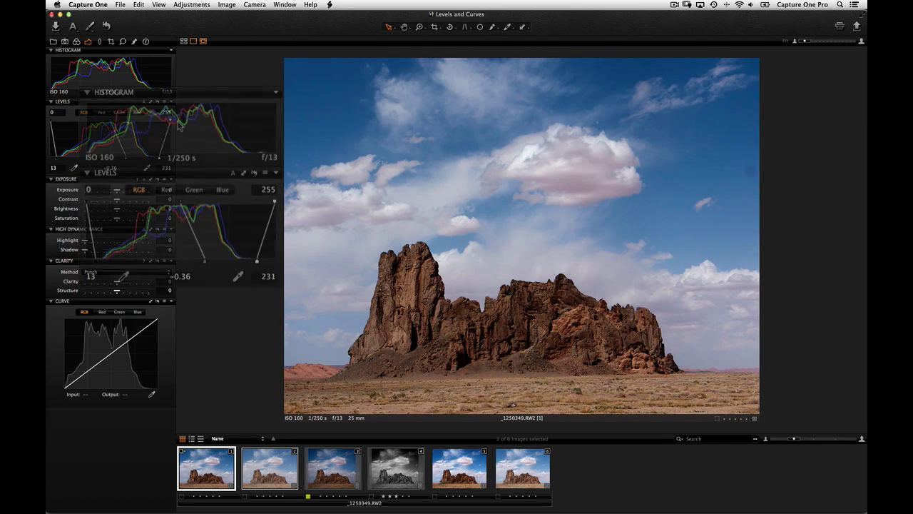
{"action": "left_click_drag", "start_coordinate": [169, 121], "coordinate": [168, 121]}
{"action": "left_click_drag", "start_coordinate": [273, 201], "coordinate": [272, 201]}
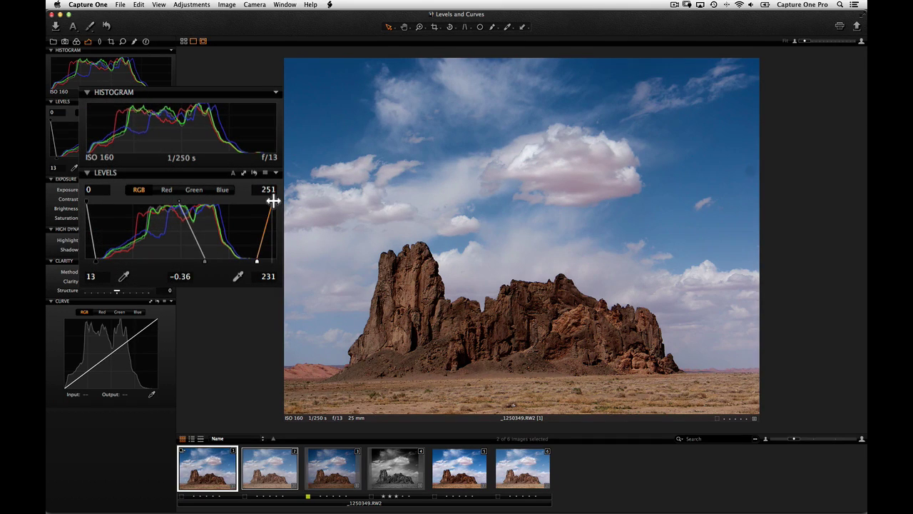
{"action": "left_click_drag", "start_coordinate": [87, 200], "coordinate": [90, 201]}
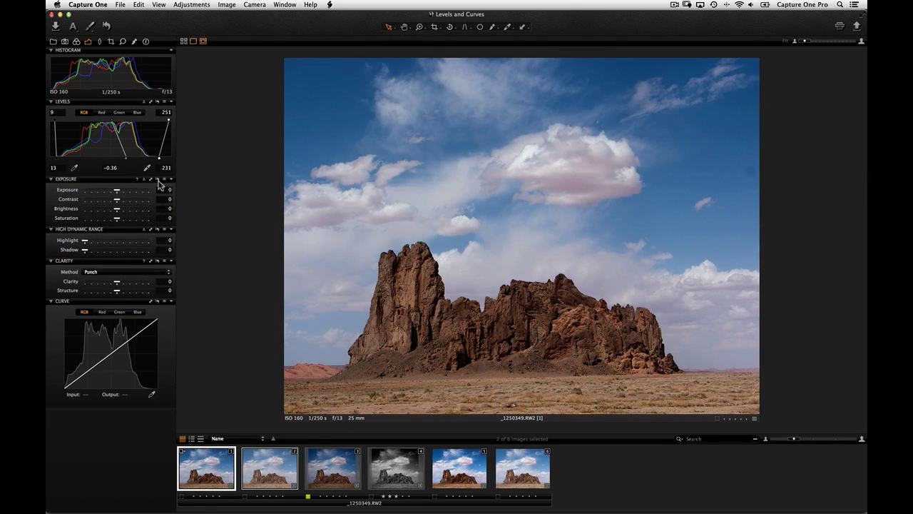
Sample the Levels white point from the cloud (208) and black point from the rock (25)
{"action": "left_click", "coordinate": [148, 169]}
{"action": "left_click", "coordinate": [520, 158]}
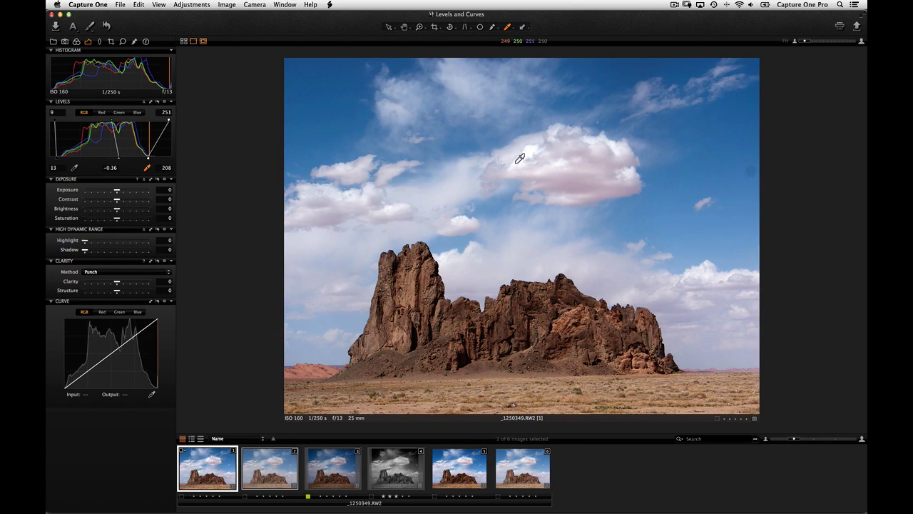
{"action": "left_click", "coordinate": [74, 168]}
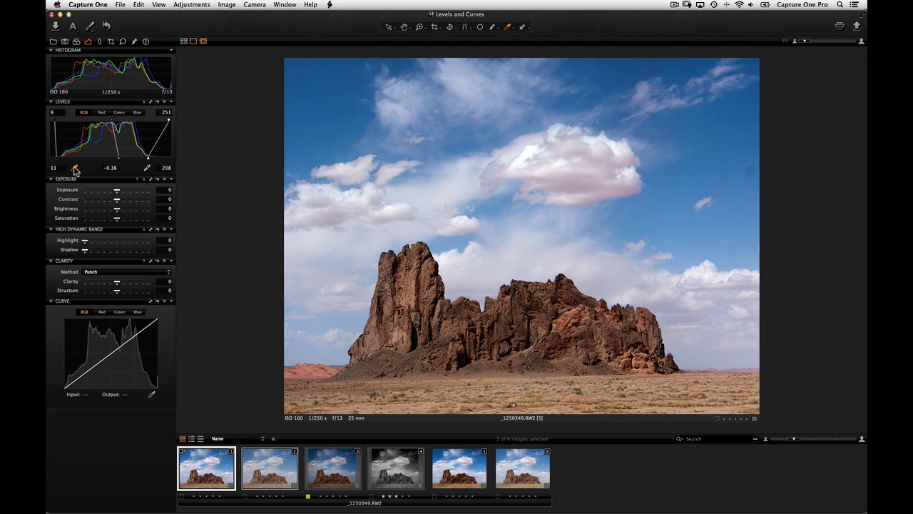
{"action": "left_click", "coordinate": [414, 342]}
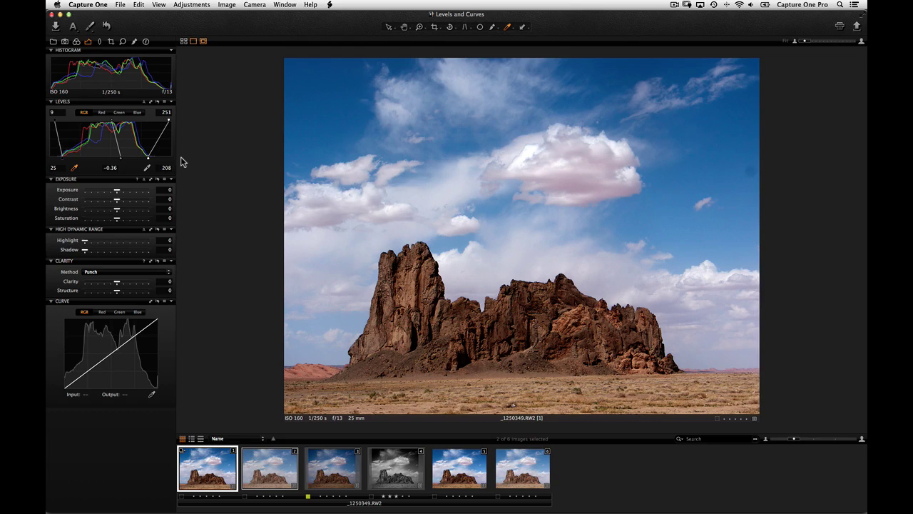
Briefly show the exposure clipping warnings, then hide them again
{"action": "left_click", "coordinate": [162, 5]}
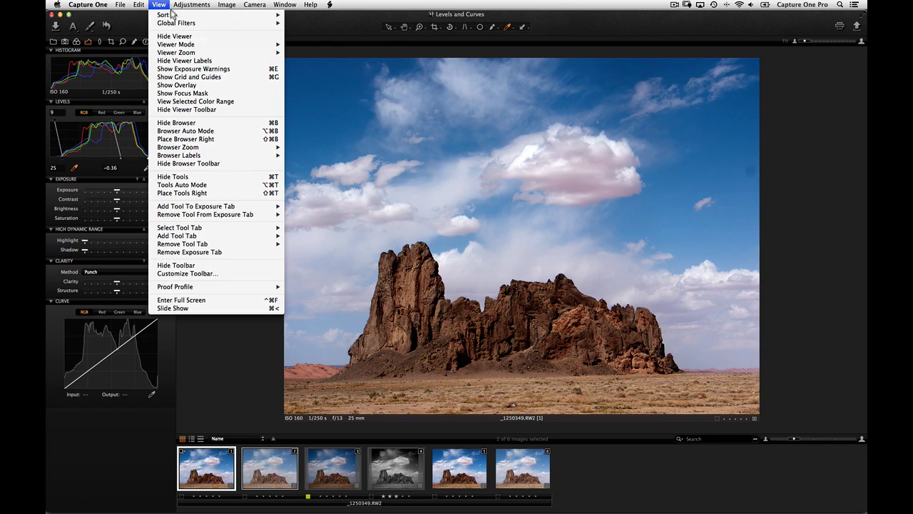
{"action": "left_click", "coordinate": [192, 69]}
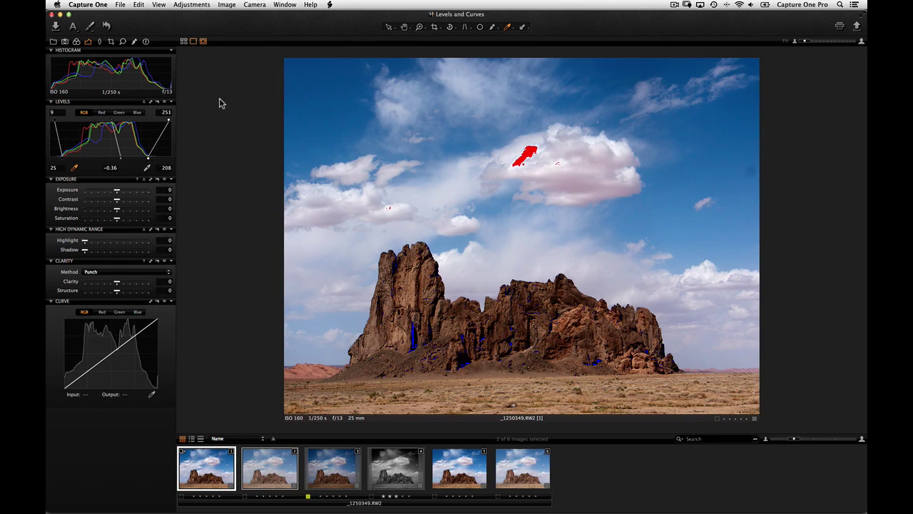
{"action": "key", "text": "super+e"}
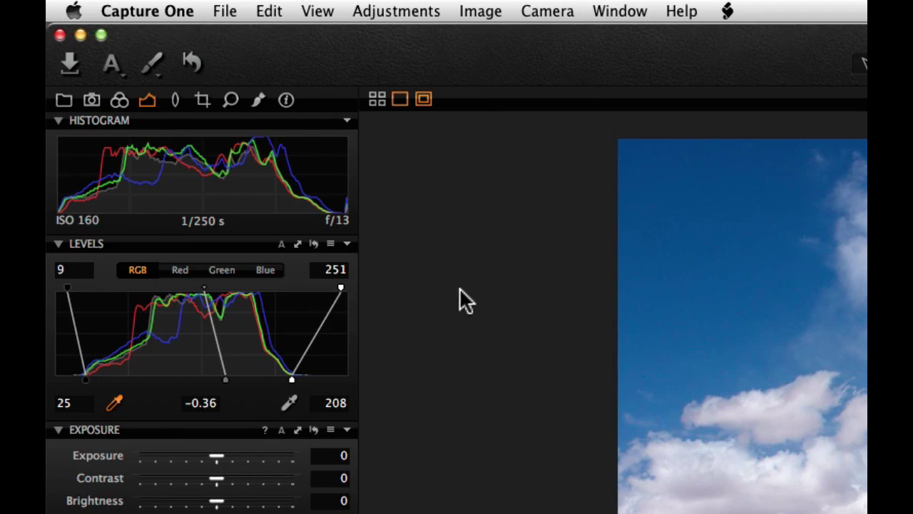
{"action": "left_click", "coordinate": [180, 270]}
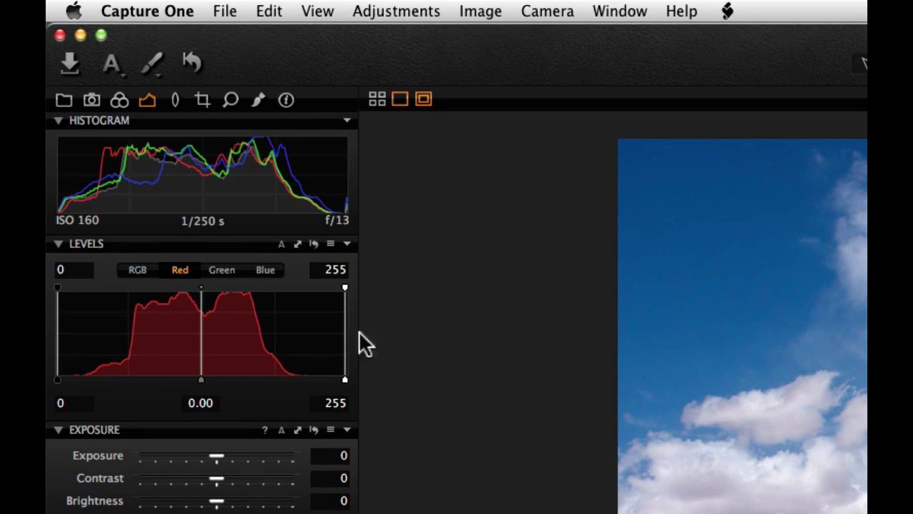
{"action": "left_click", "coordinate": [137, 269]}
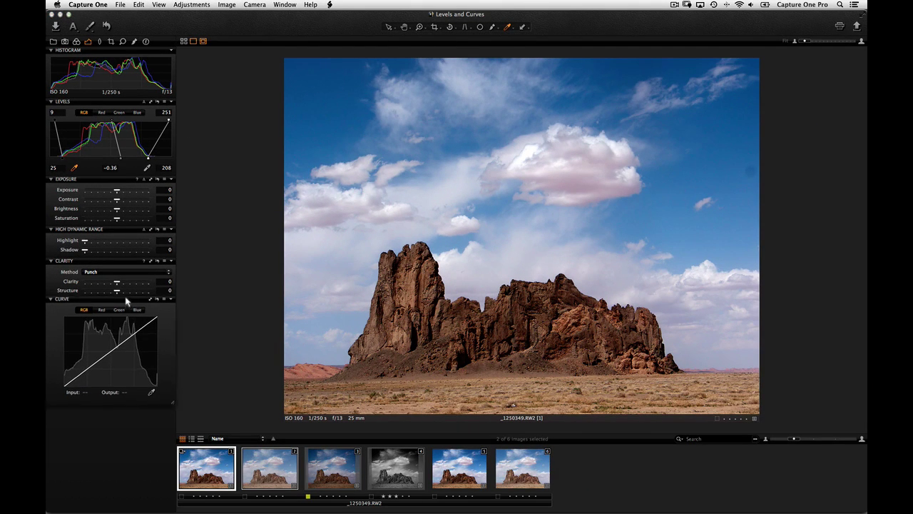
Drag the Curve tool up to sit just below Levels in the tool panel
{"action": "left_click_drag", "start_coordinate": [126, 299], "coordinate": [135, 189]}
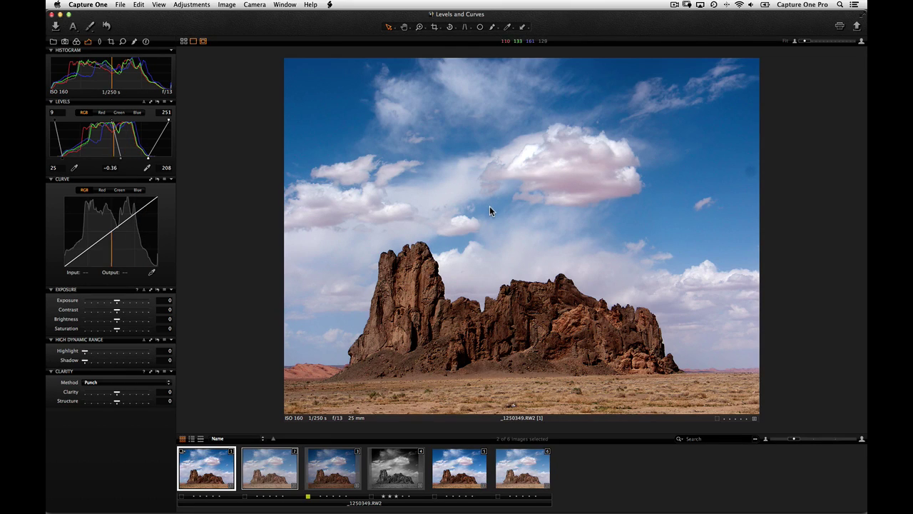
Build an S-shaped RGB curve: midtone point lowered, highlights raised 211→214, shadows lowered 36→22
{"action": "left_click", "coordinate": [151, 272]}
{"action": "left_click", "coordinate": [455, 239]}
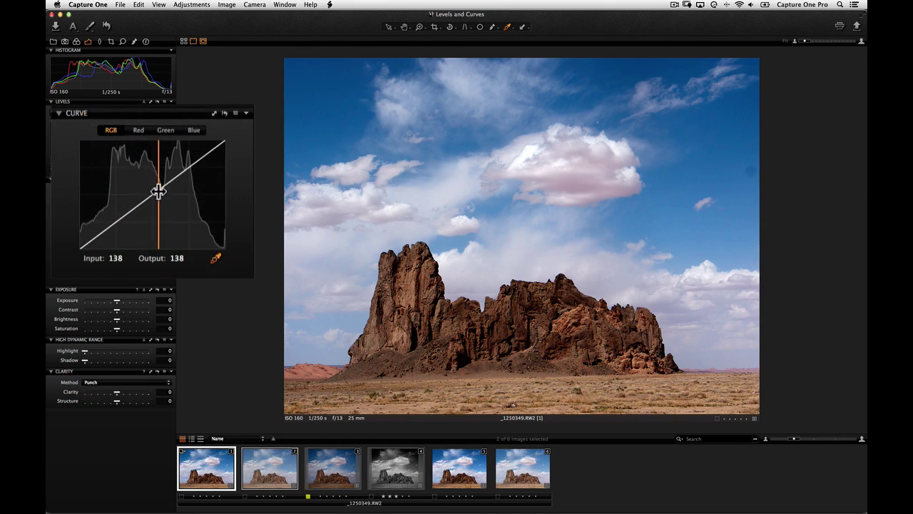
{"action": "left_click_drag", "start_coordinate": [158, 191], "coordinate": [159, 196]}
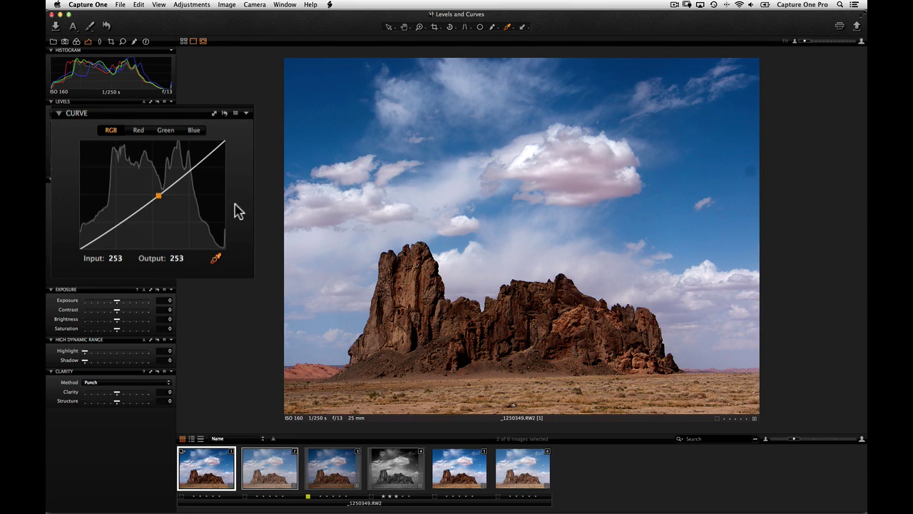
{"action": "left_click", "coordinate": [201, 162]}
{"action": "left_click_drag", "start_coordinate": [202, 163], "coordinate": [200, 155]}
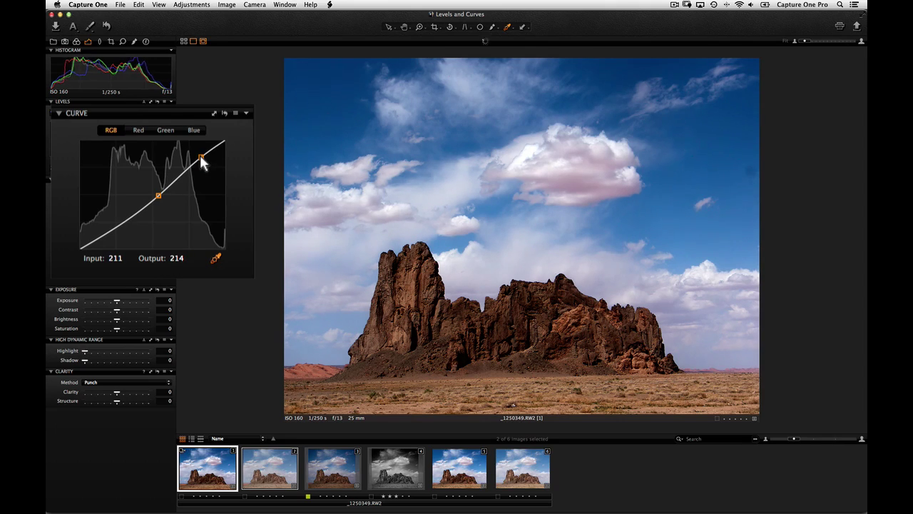
{"action": "left_click_drag", "start_coordinate": [100, 233], "coordinate": [99, 237]}
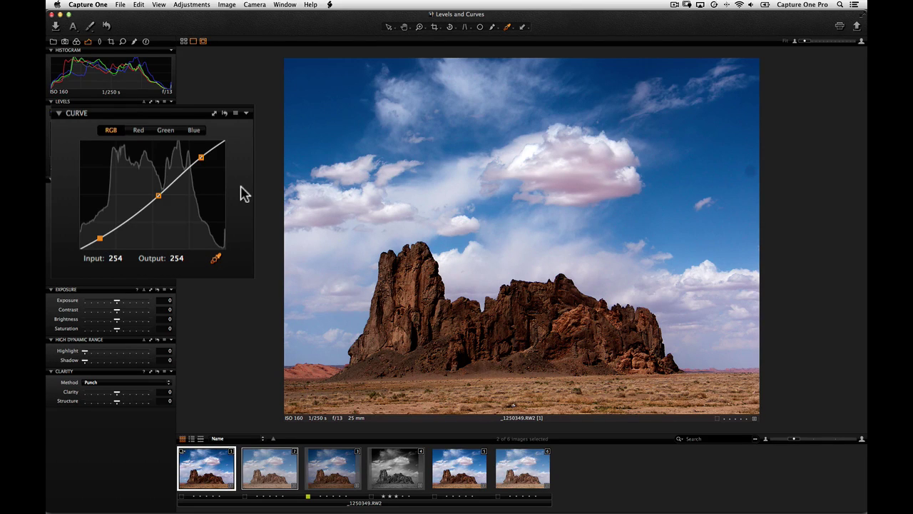
Delete the shadow point from the RGB curve and display the Red channel curve
{"action": "key", "text": "BackSpace"}
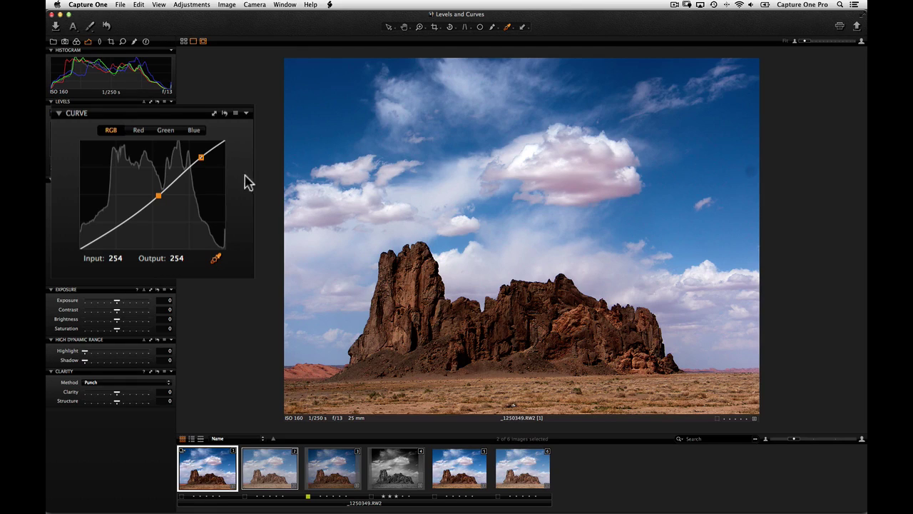
{"action": "left_click", "coordinate": [138, 131]}
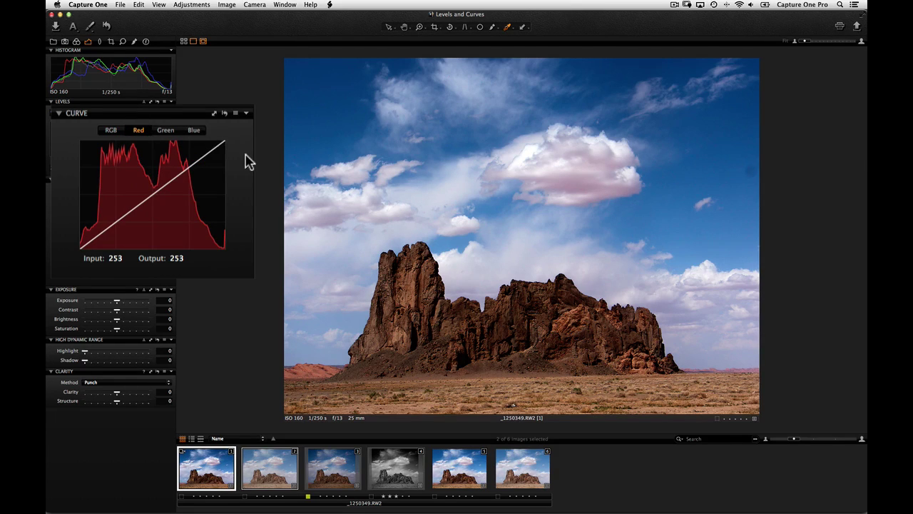